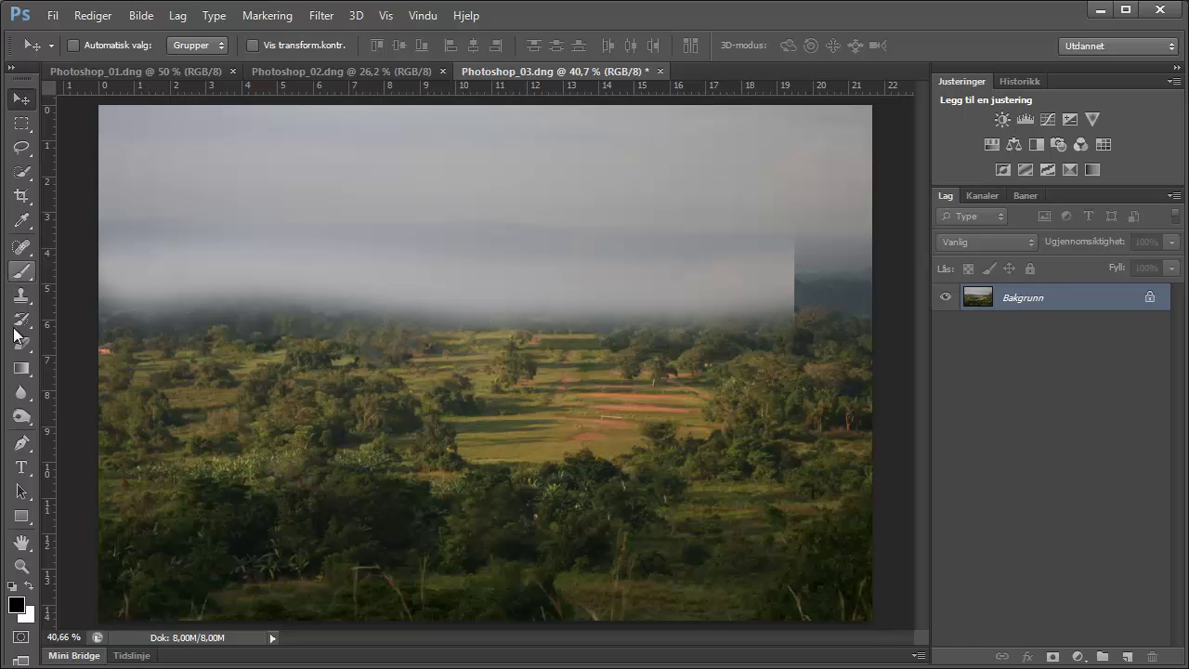
- Select the Rectangular Marquee tool for the misty landscape photo
left_click(21, 122)
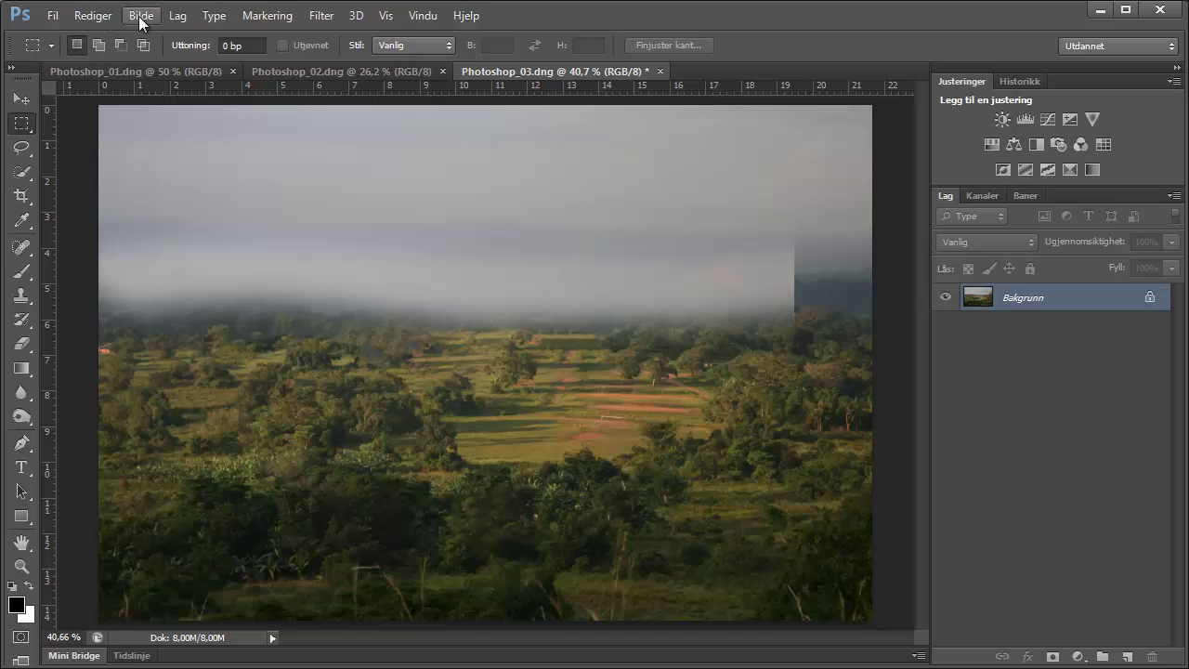
- Select the hazy grey sky band with Markering > Fargeområde (Color Range) and confirm
left_click(170, 17)
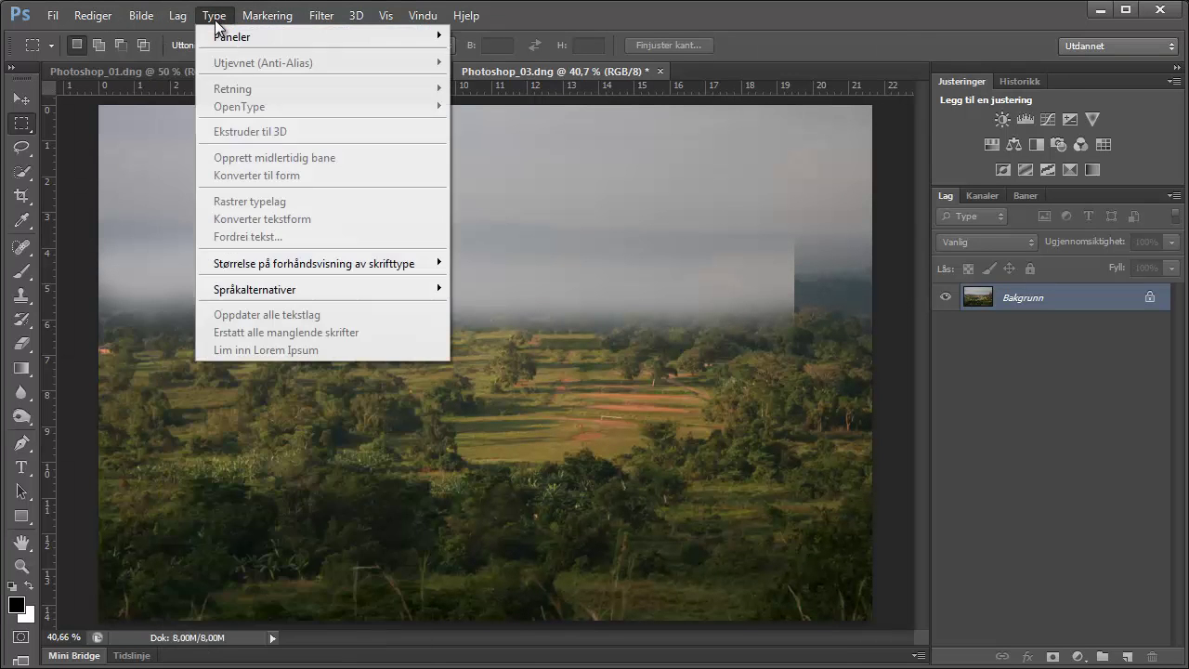
mouse_move(268, 16)
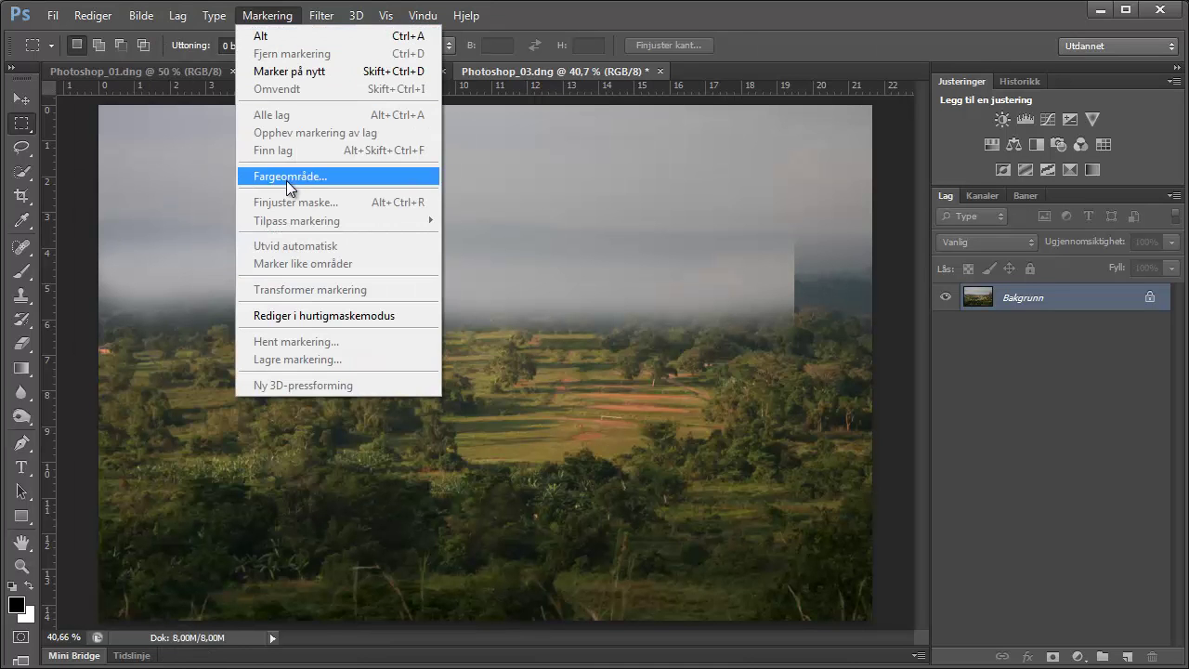
left_click(286, 176)
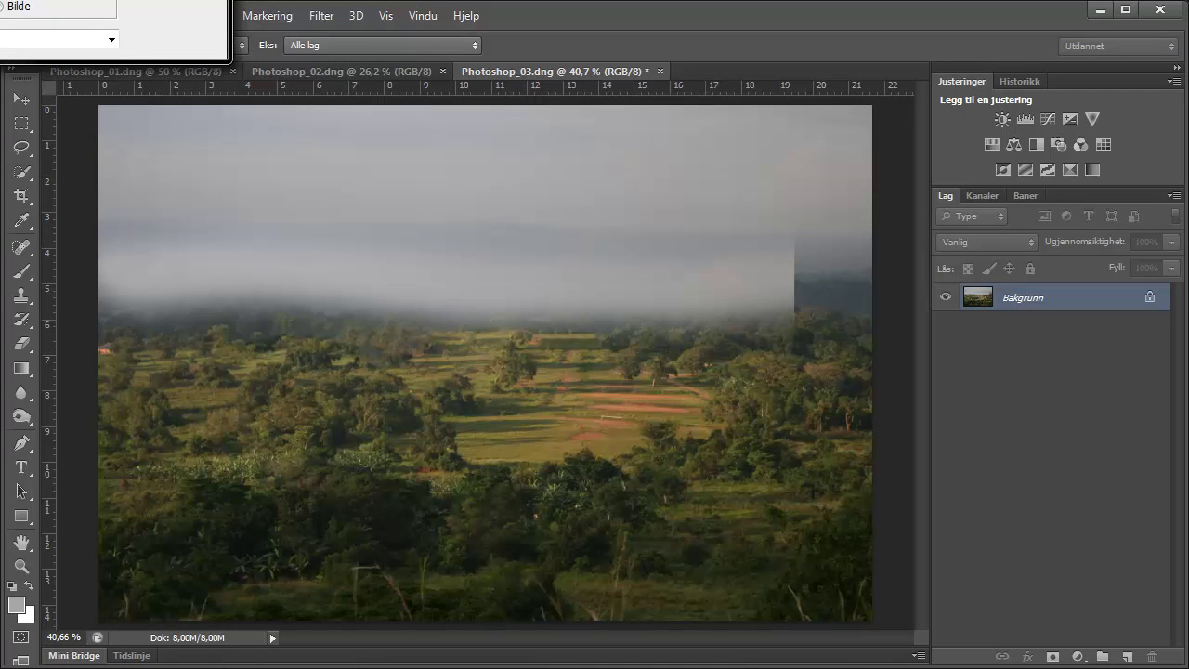
key("Return")
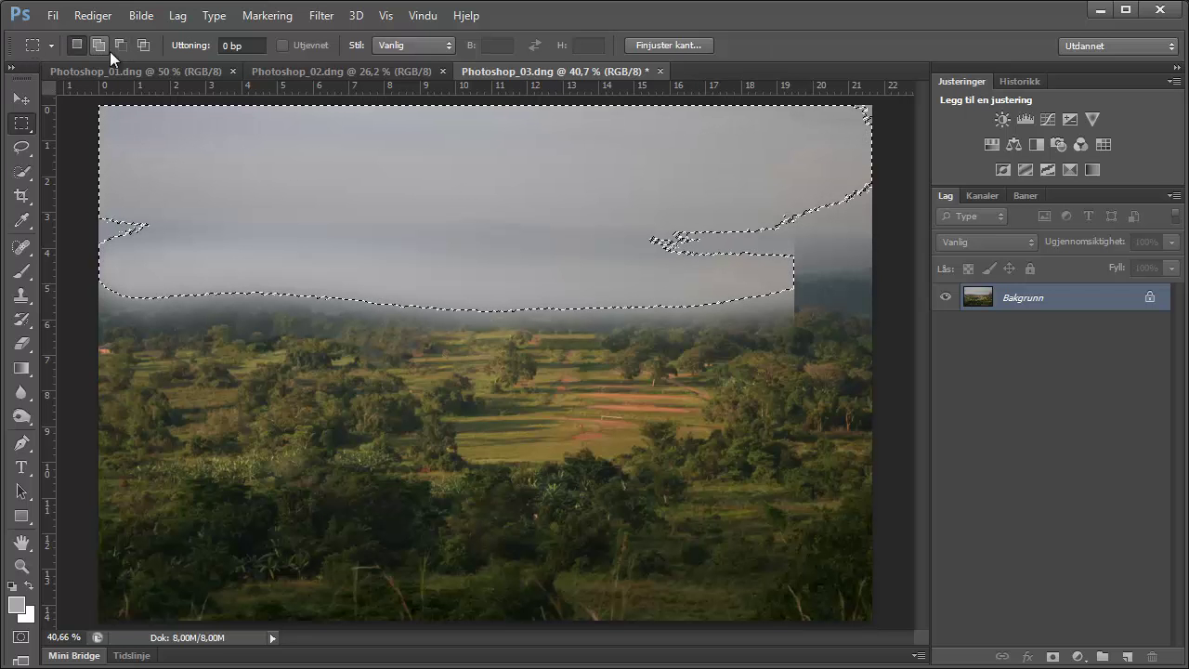
- Invert the sky selection to the landscape with the context menu's Marker omvendt
right_click(274, 198)
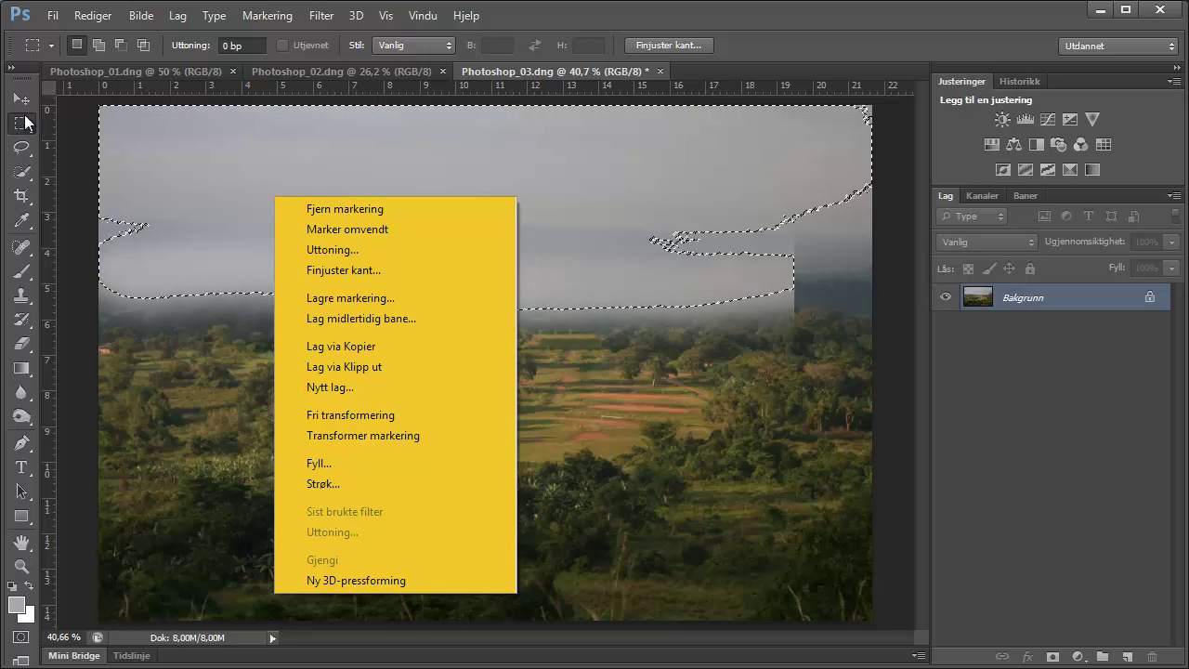
left_click(324, 230)
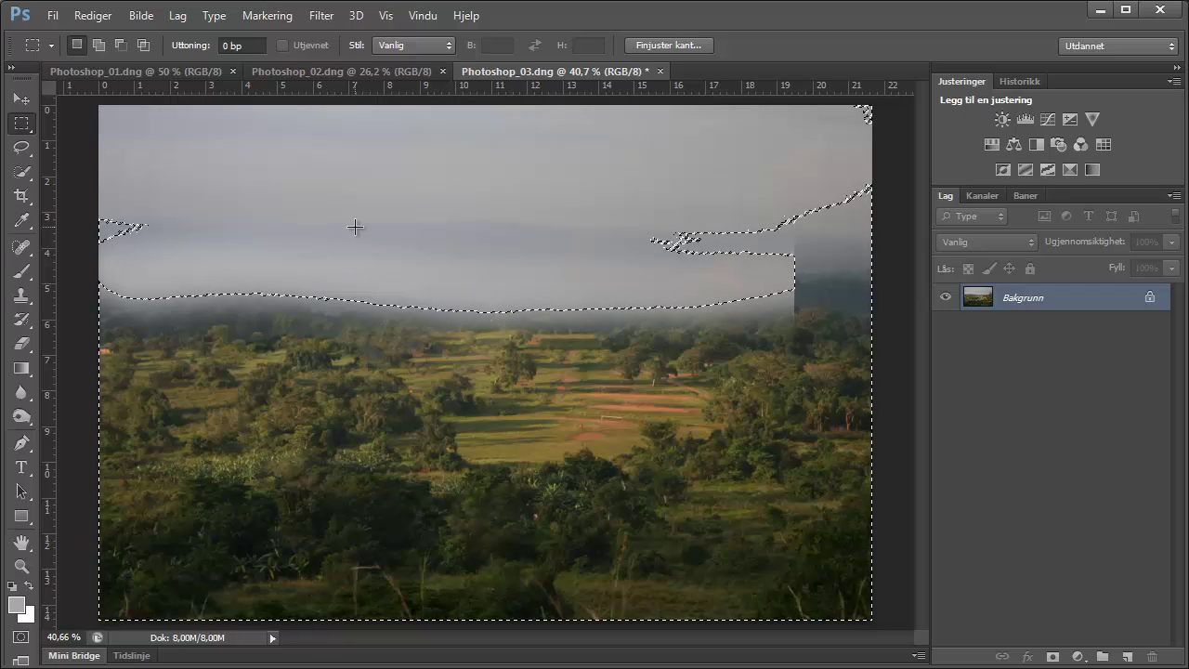
left_click(137, 15)
mouse_move(176, 15)
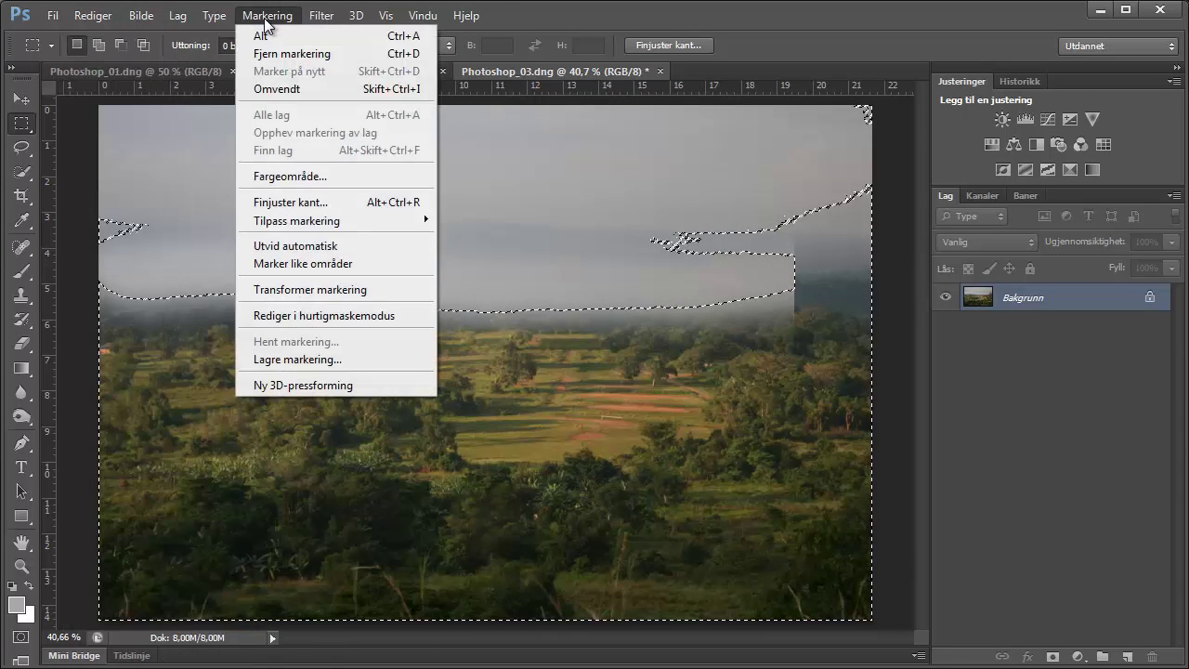
mouse_move(267, 16)
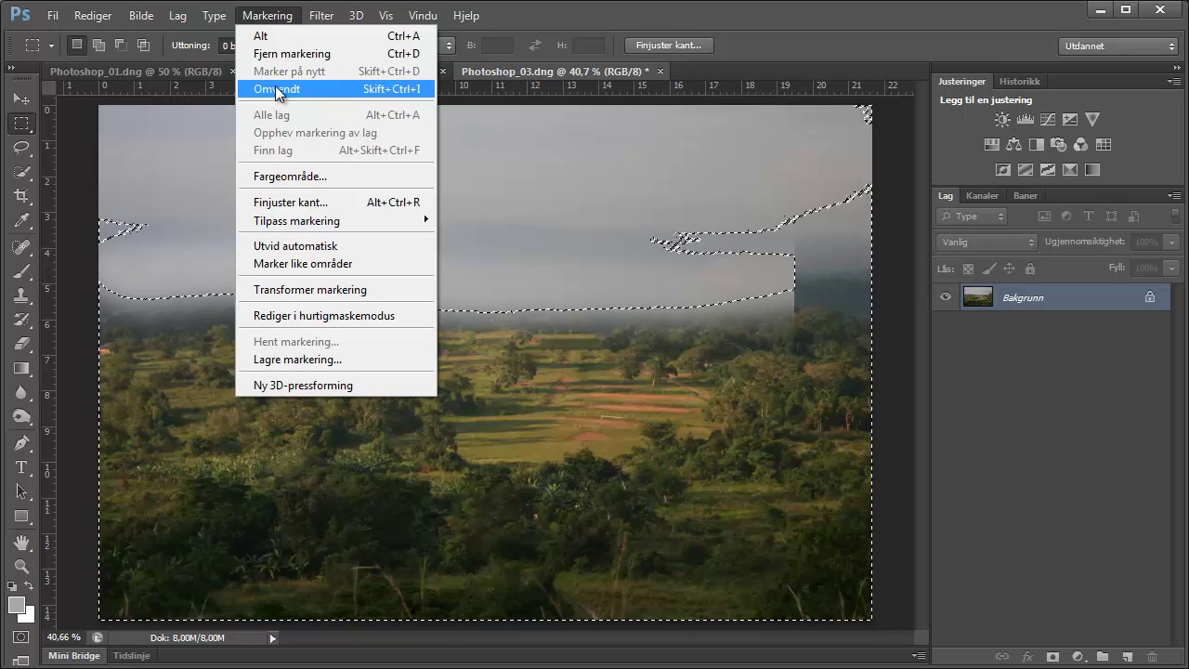
- Flip the selection back with Omvendt, glancing at Finjuster kant without applying it
left_click(272, 89)
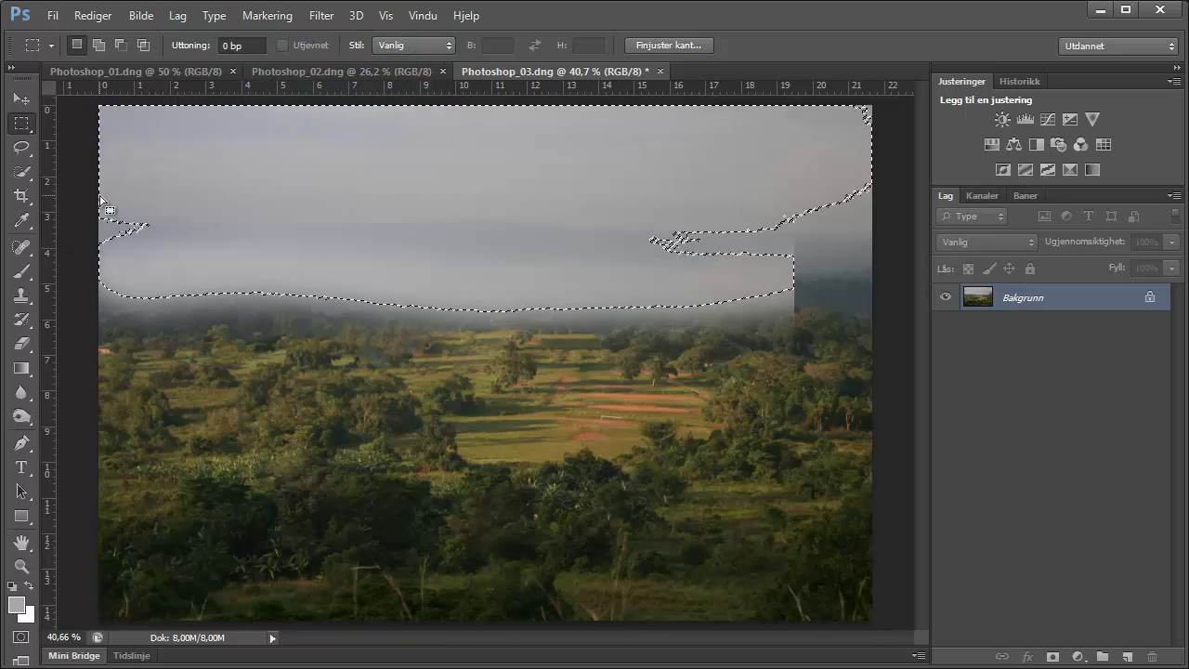
right_click(322, 347)
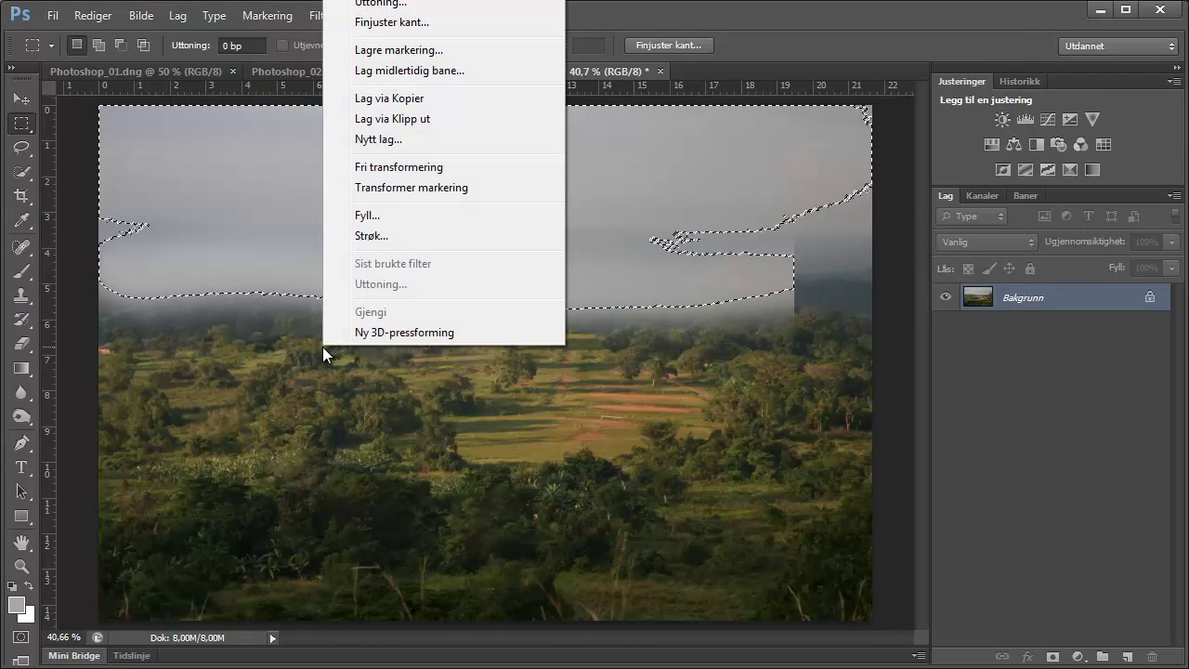
left_click(418, 26)
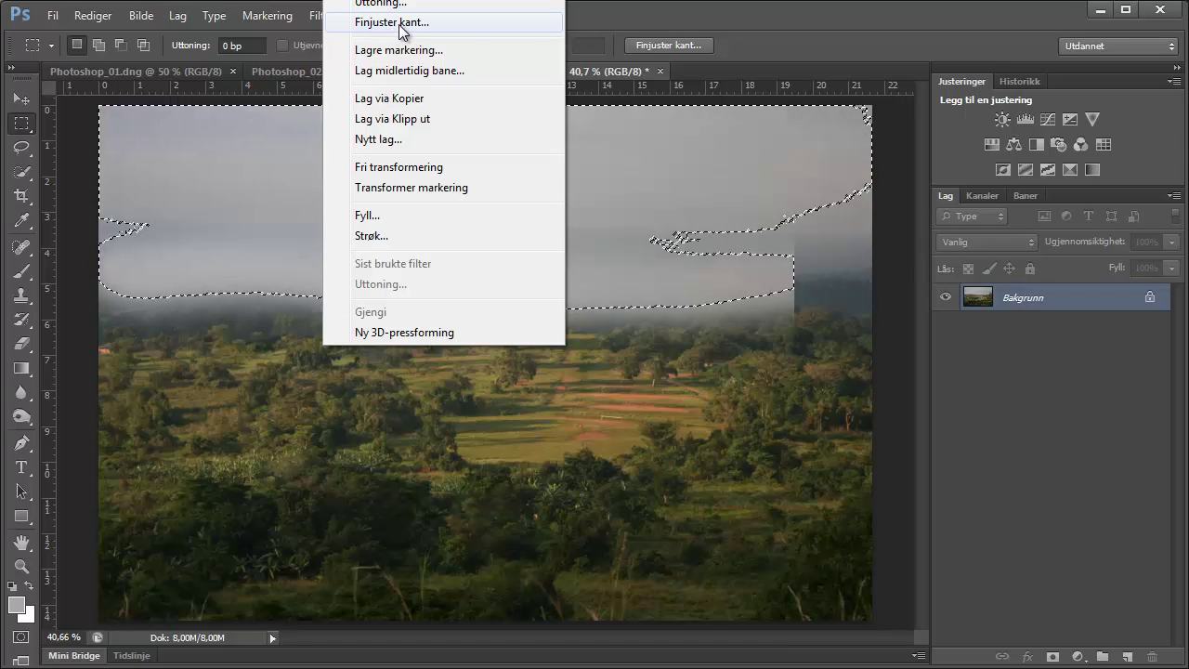
left_click(782, 56)
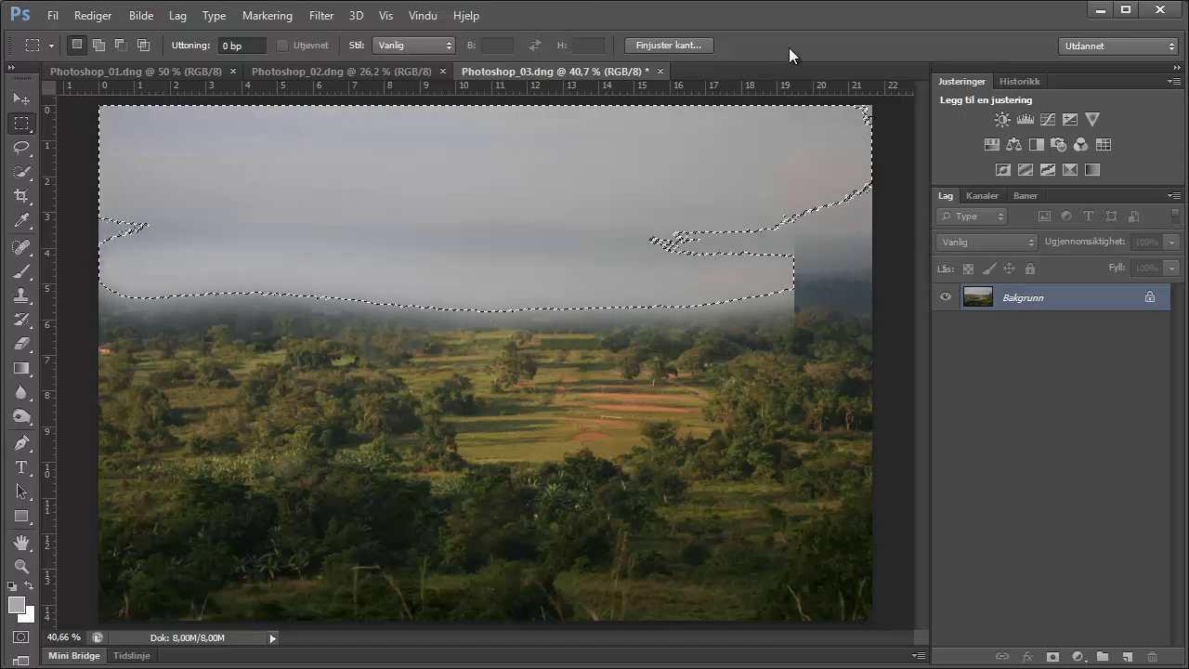
left_click(657, 46)
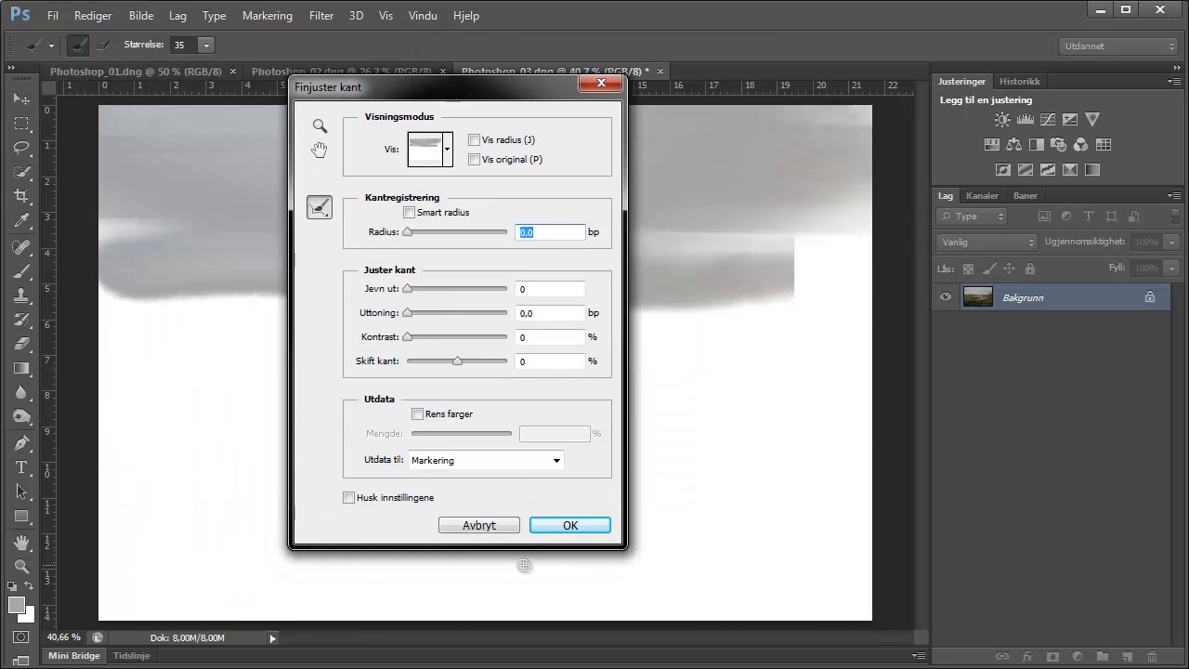
left_click(484, 525)
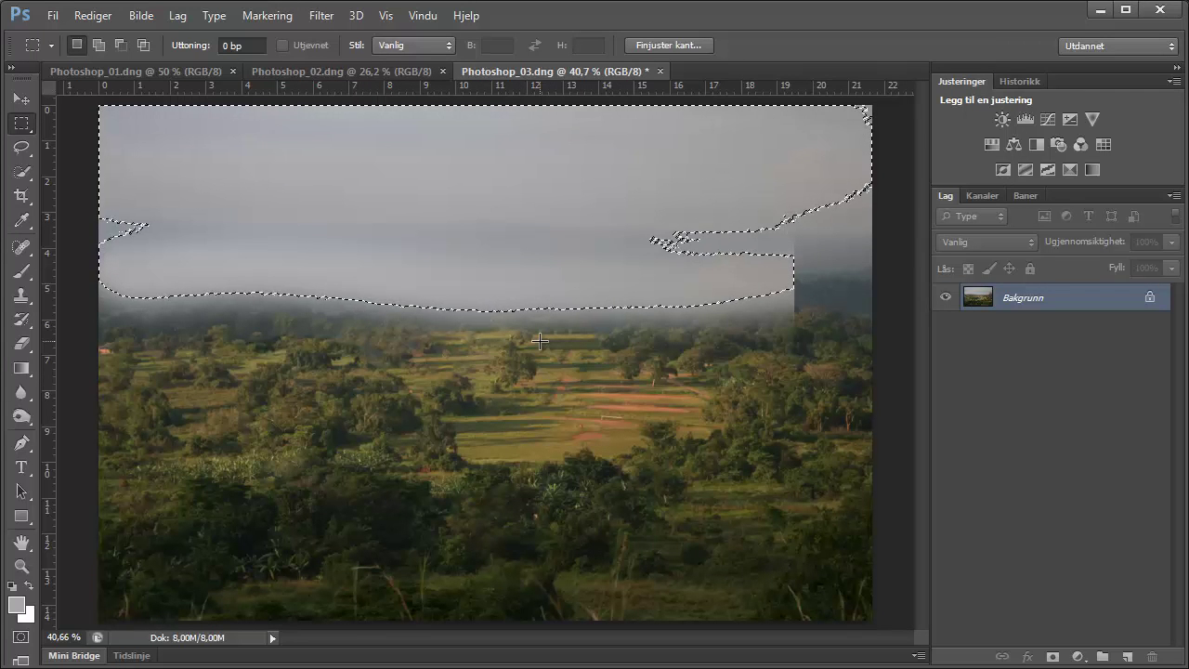
- Paint a Quick Selection over the whole misty sky and fog down to the tree line
right_click(539, 340)
left_click(631, 57)
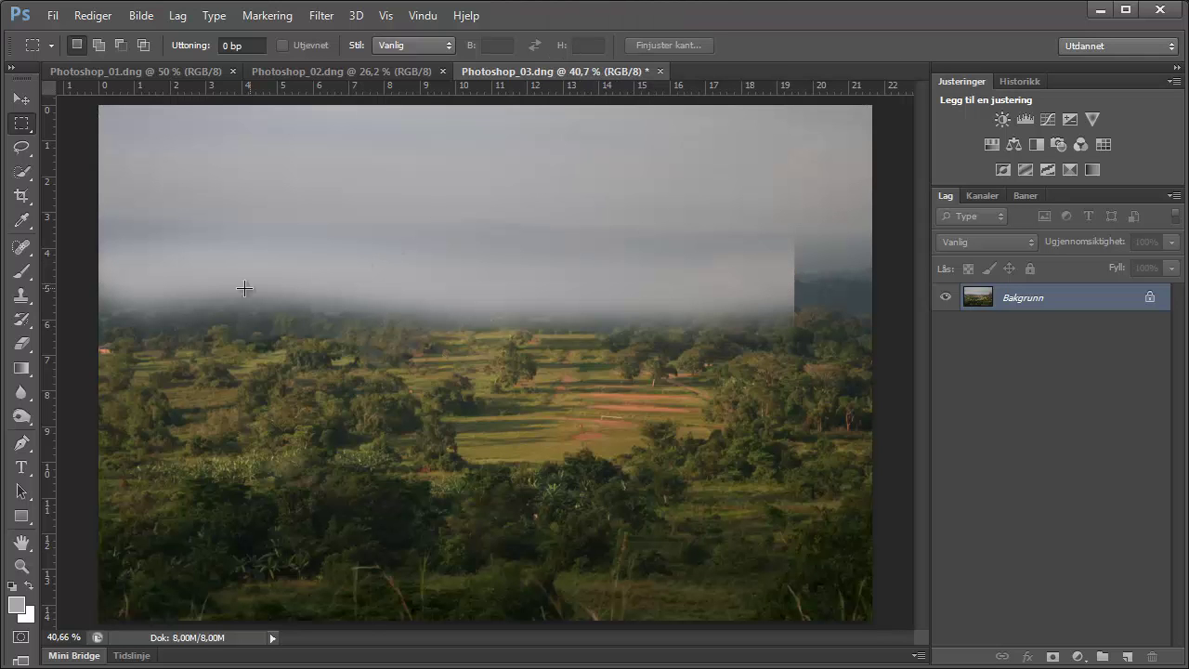
left_click(23, 147)
left_click(22, 174)
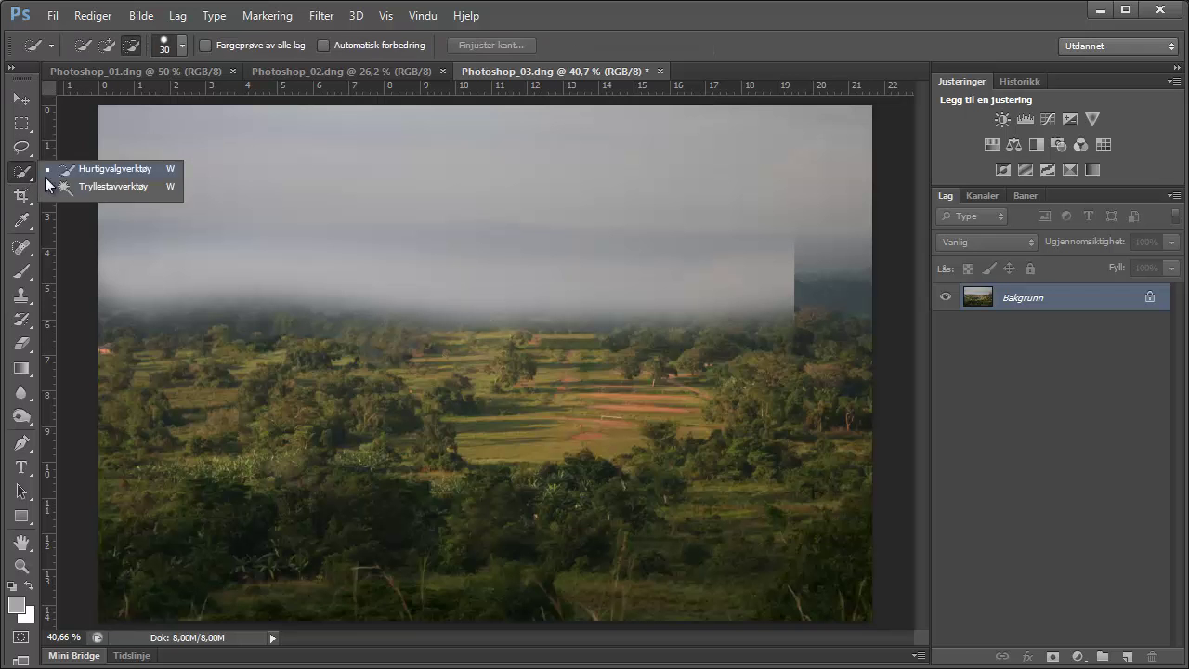
left_click(124, 169)
left_click_drag(593, 150, 594, 189)
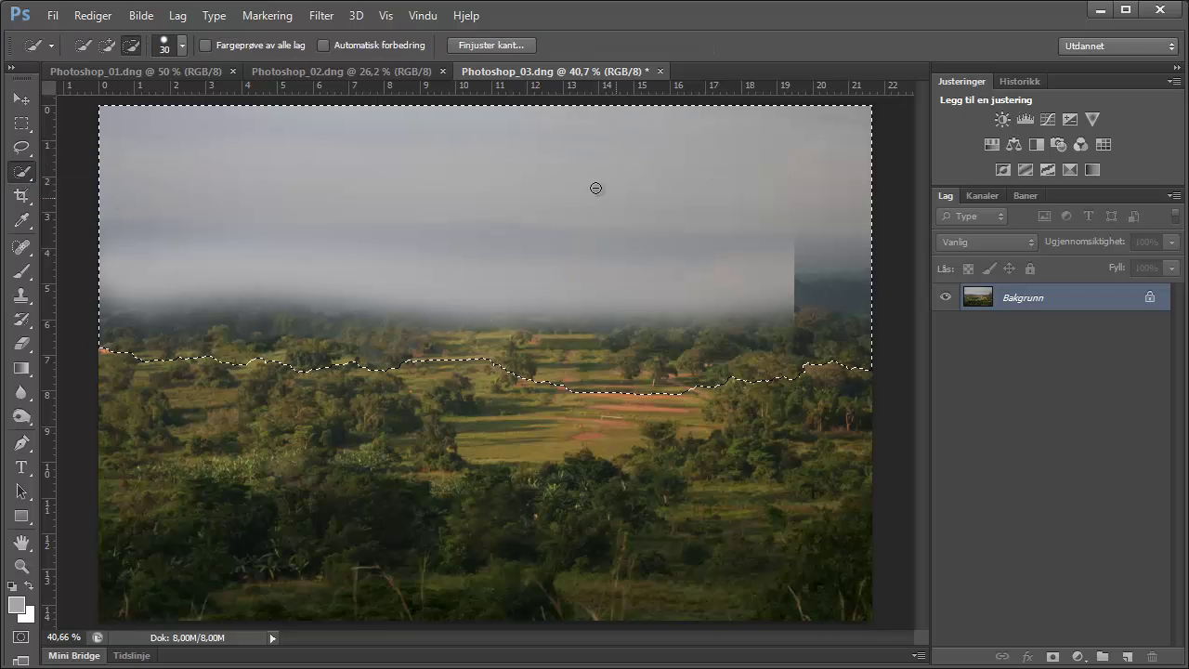
left_click(22, 270)
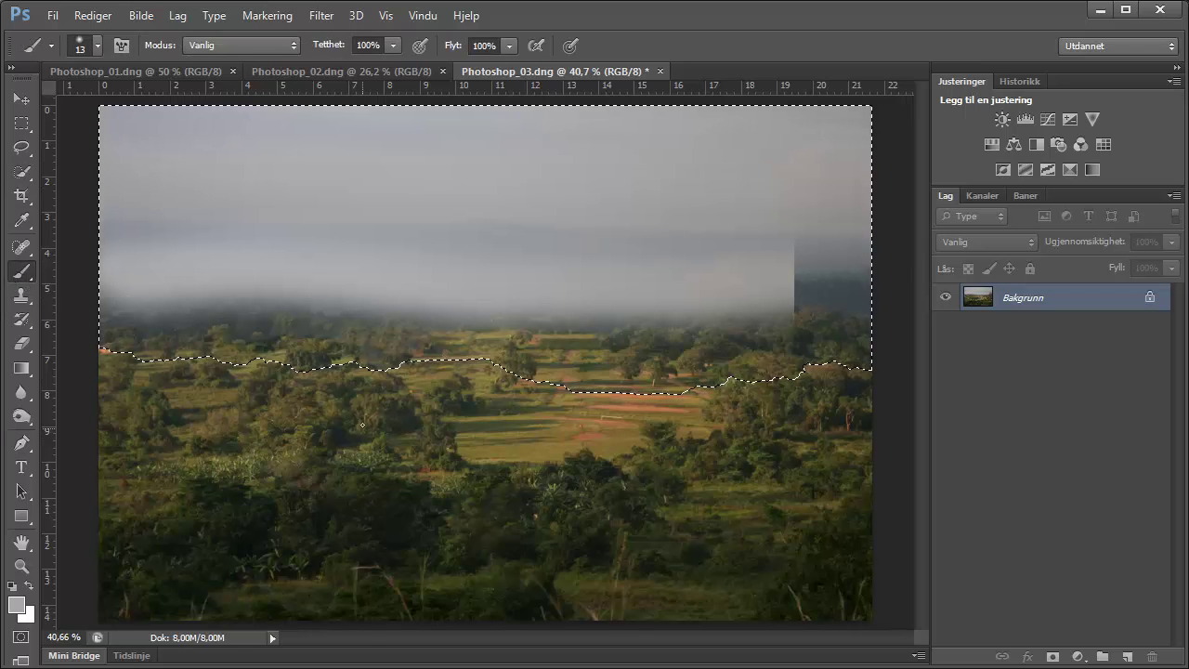
- View the Brush tool's size and hardness picker at several spots on the canvas
right_click(352, 394)
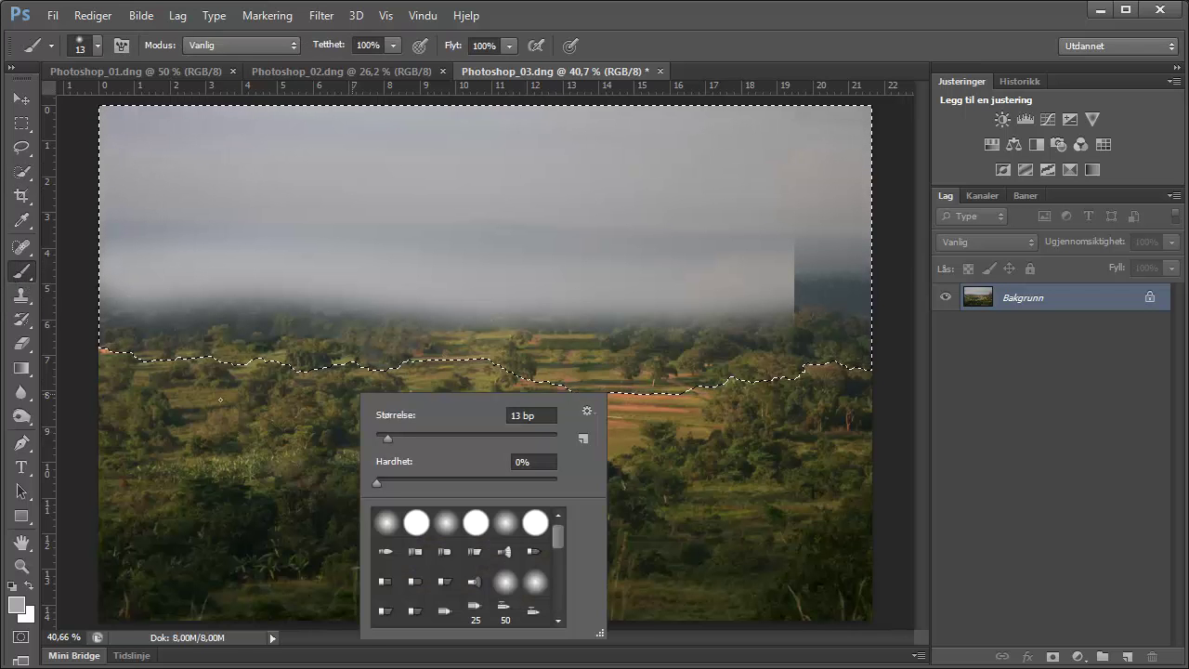
right_click(220, 399)
right_click(578, 403)
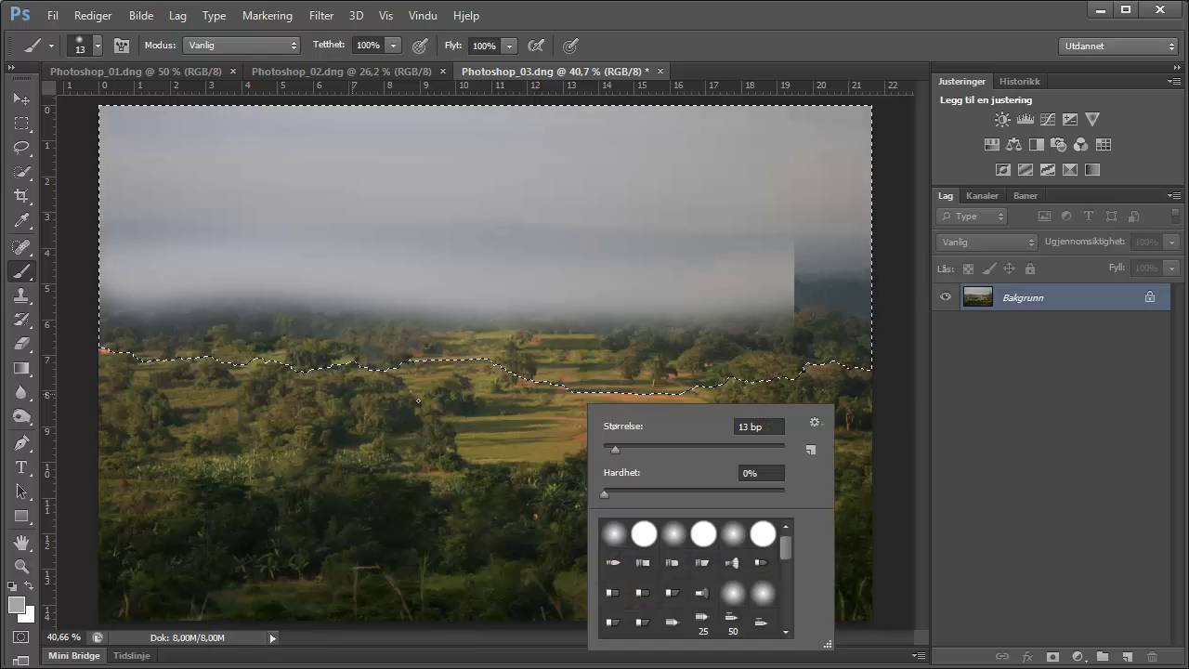
right_click(422, 395)
key("Escape")
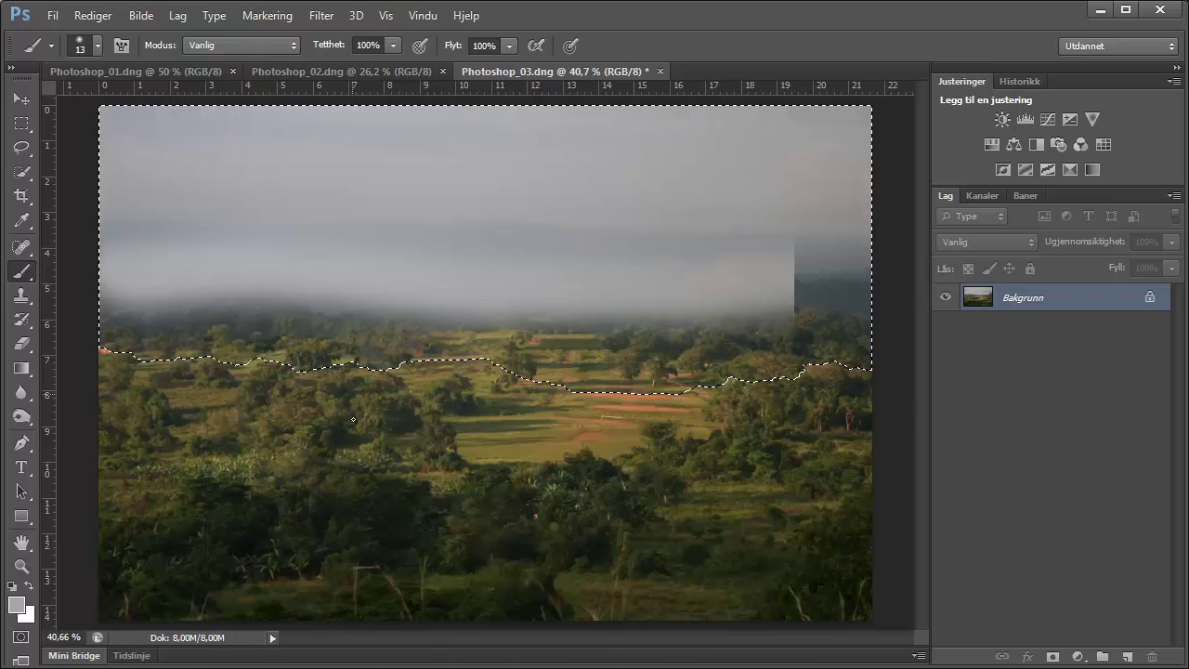
right_click(353, 420)
- Check the Clone Stamp and Spot Healing brush pickers, then return to Rectangular Marquee
left_click(13, 299)
right_click(305, 416)
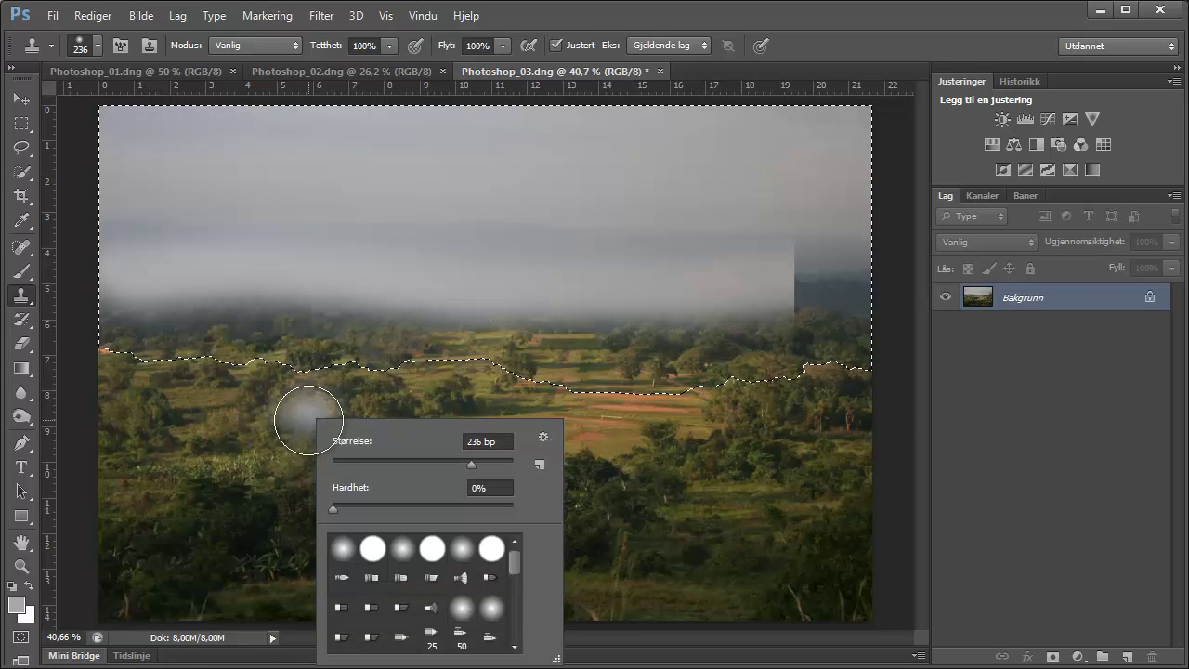
key("Escape")
left_click(33, 240)
right_click(266, 411)
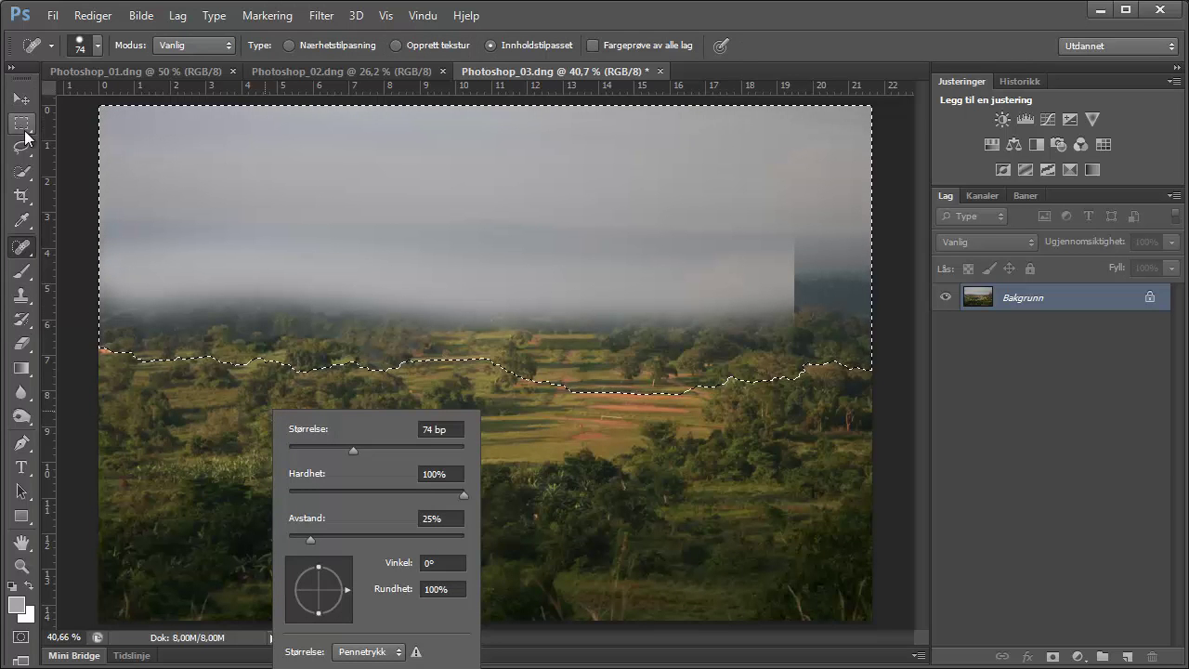
left_click(25, 128)
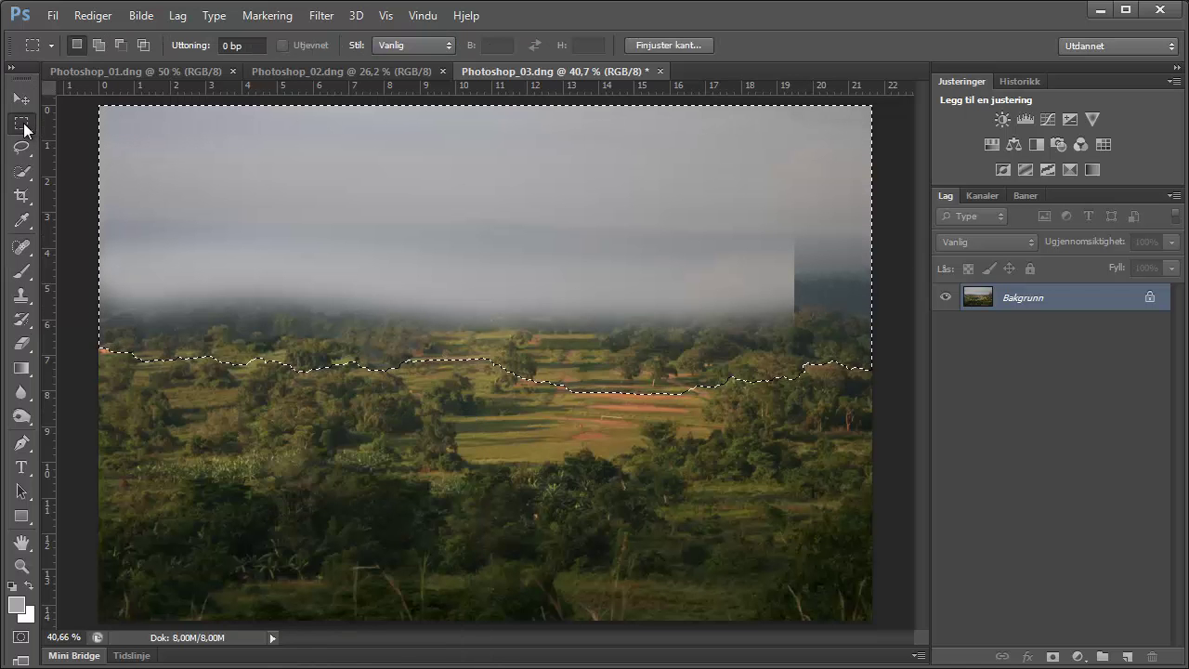
- Compare the sky selection's context menus across selection and healing tools, ending on Move
right_click(333, 350)
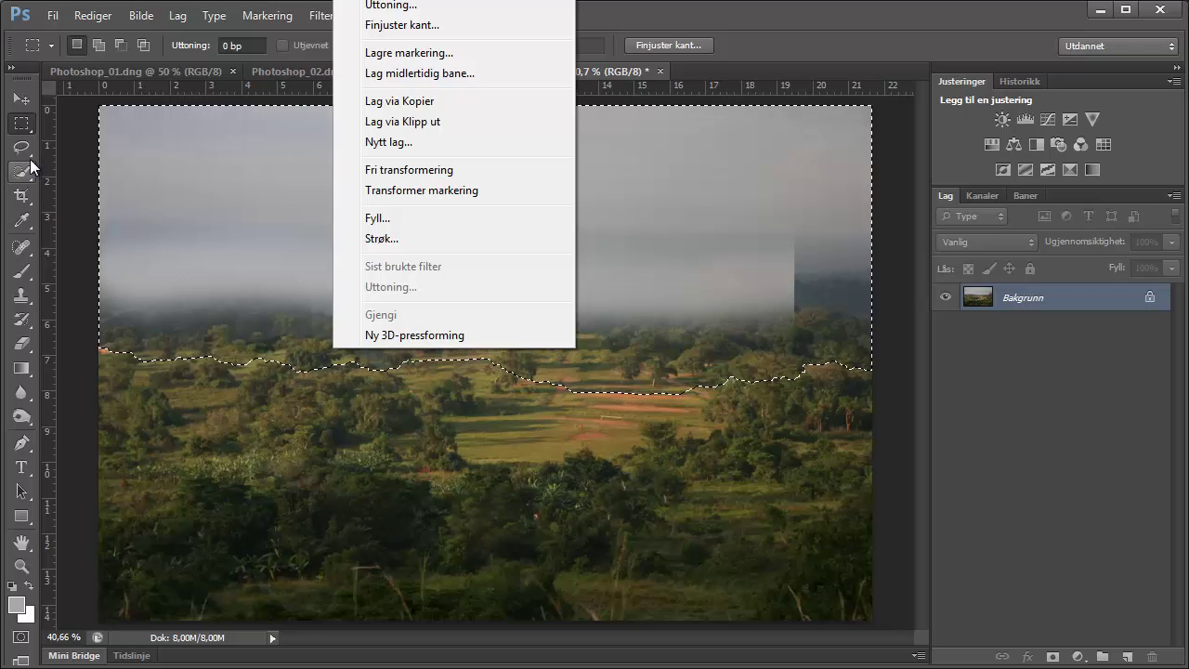
left_click(22, 130)
right_click(301, 403)
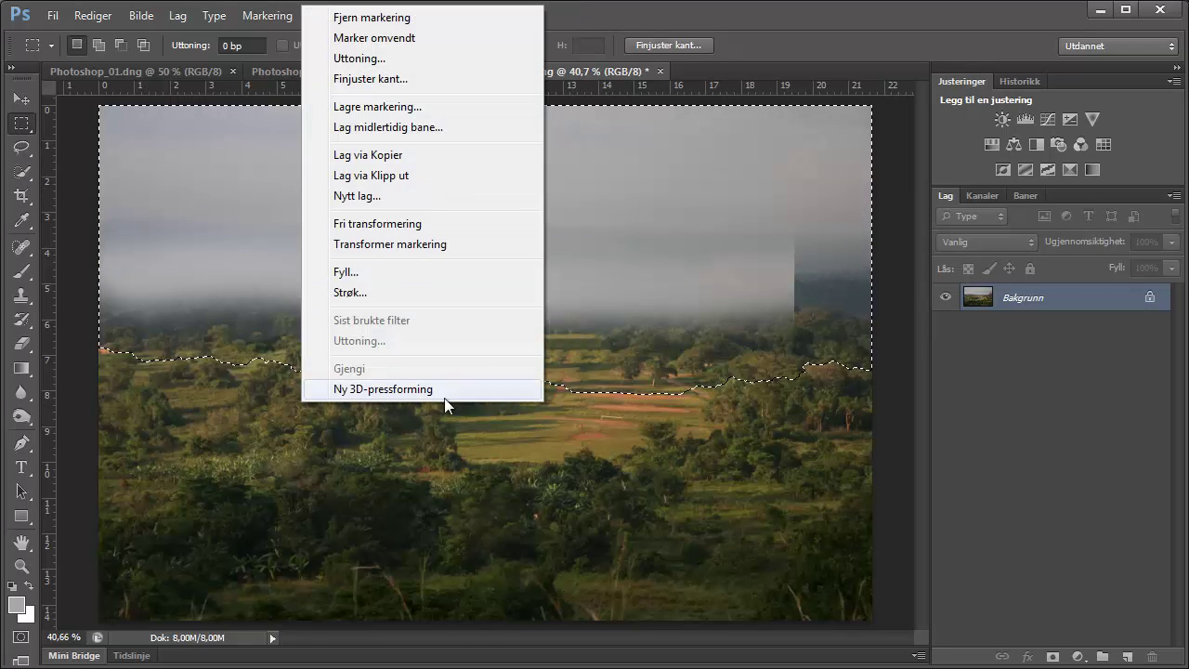
left_click(26, 247)
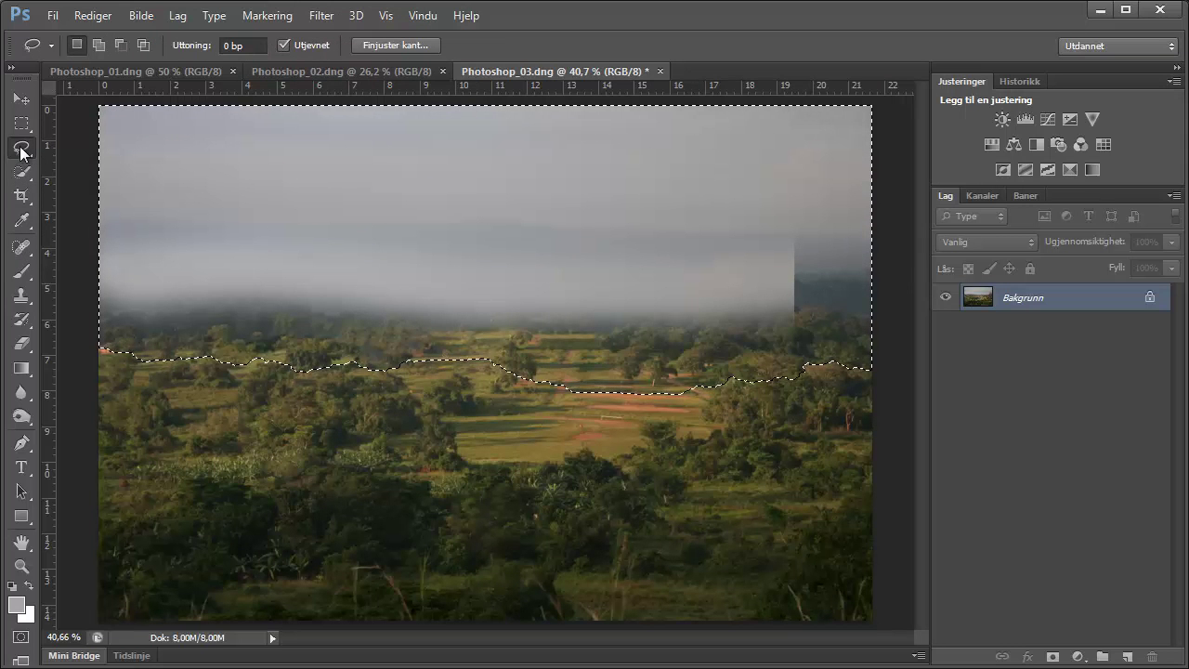
right_click(313, 421)
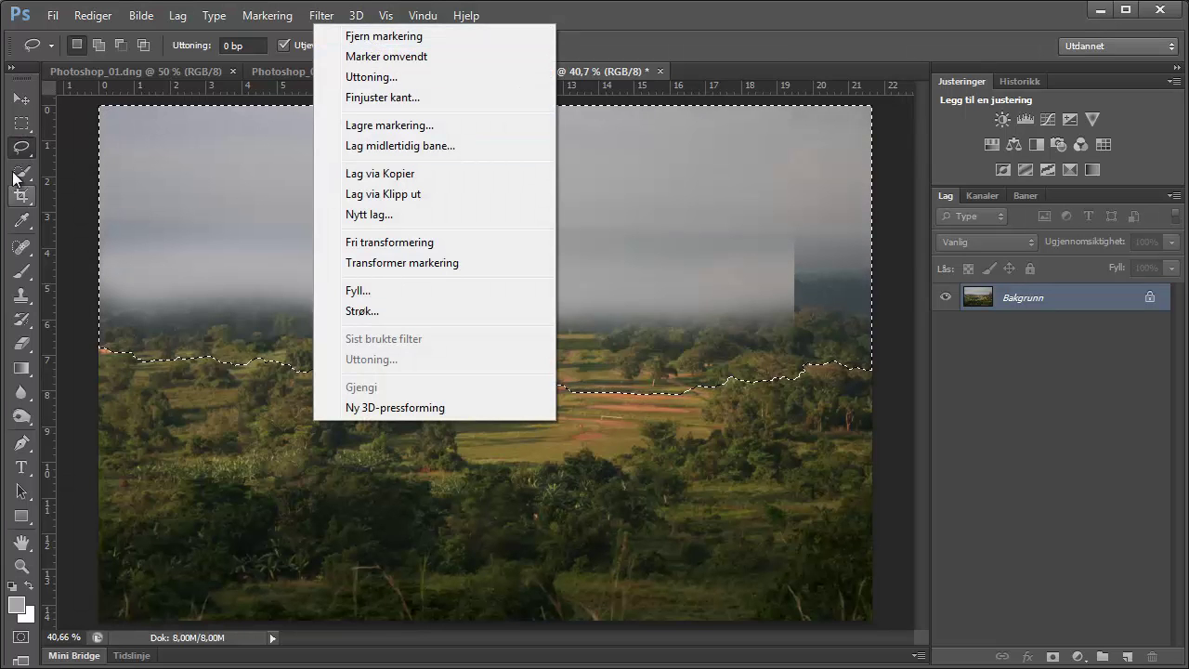
left_click(22, 172)
right_click(287, 396)
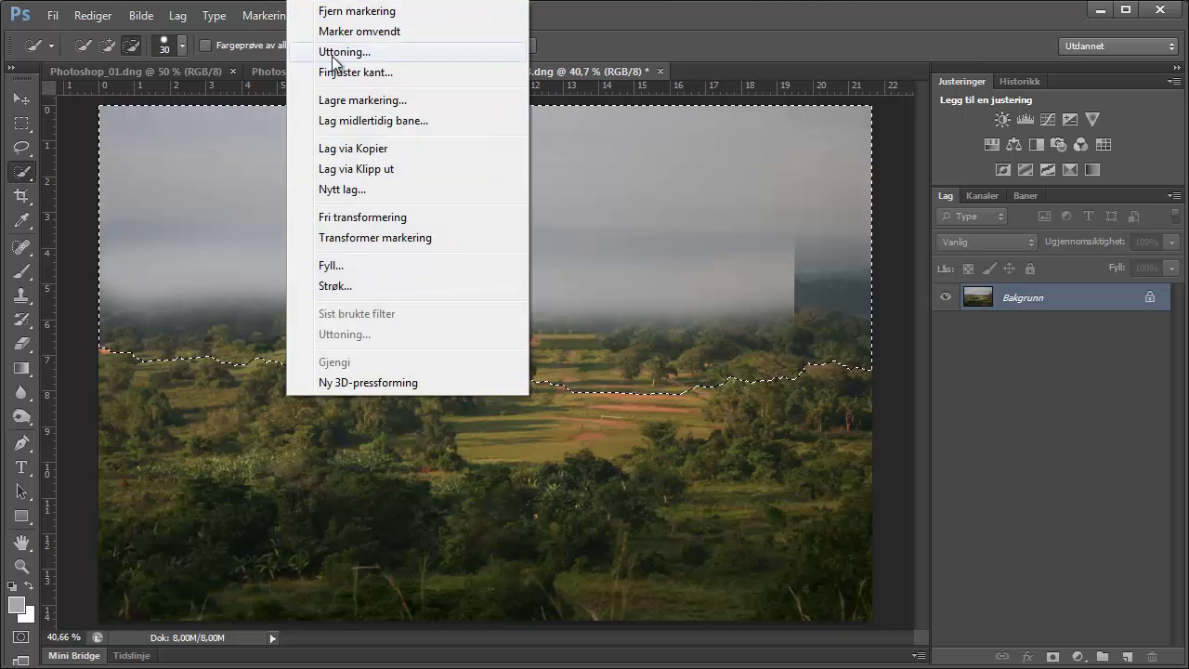
left_click(22, 122)
left_click(21, 99)
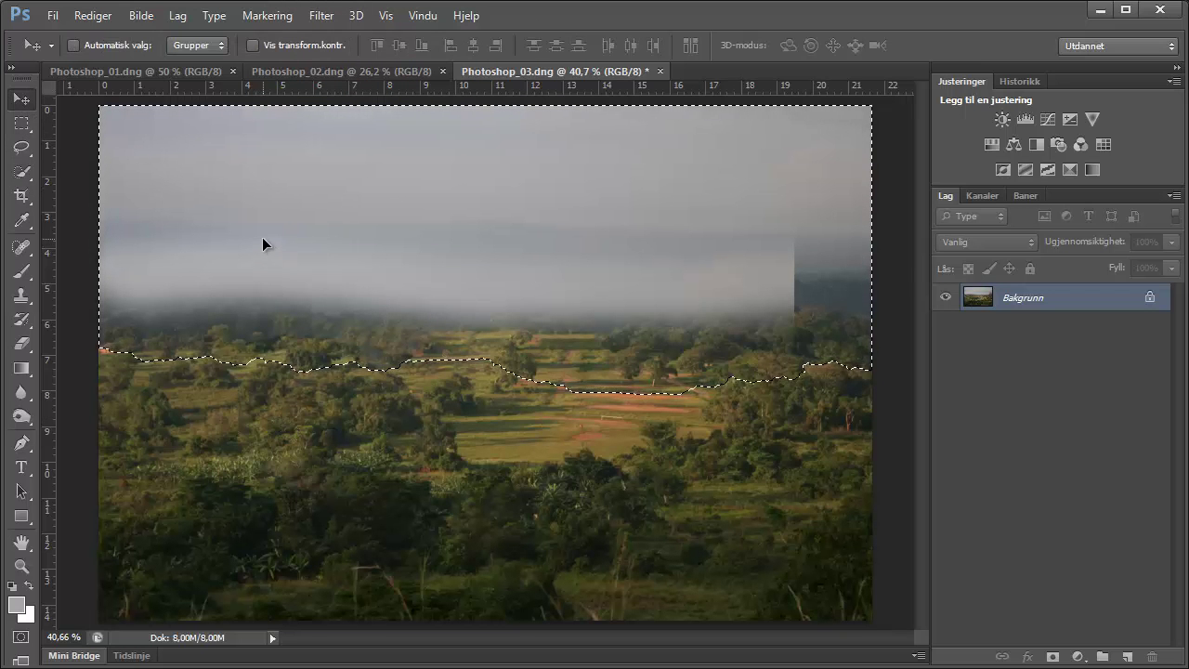
- Remove the sky selection with Fjern markering from the Rectangular Marquee context menu
left_click(22, 123)
right_click(239, 289)
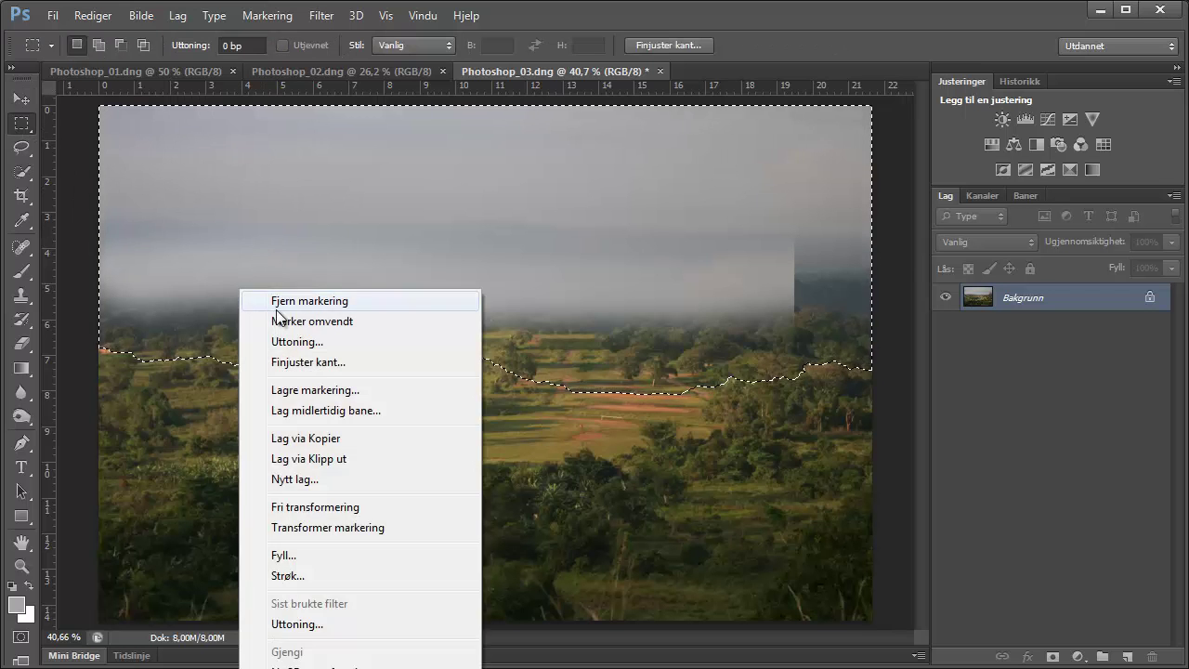
left_click(287, 304)
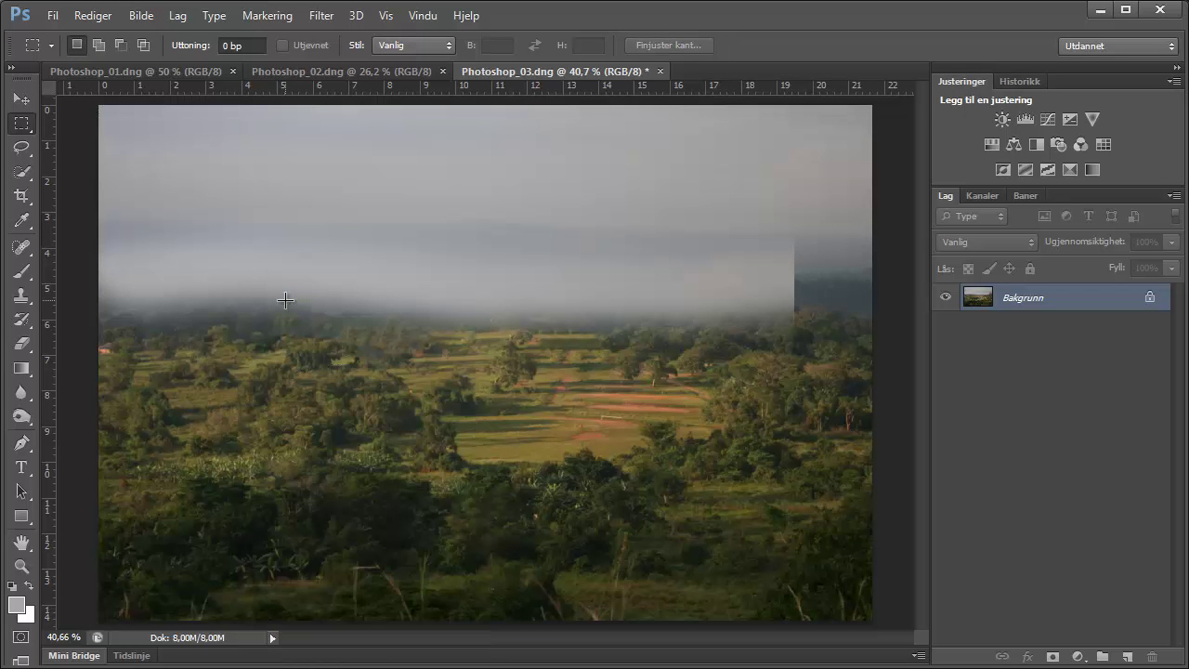